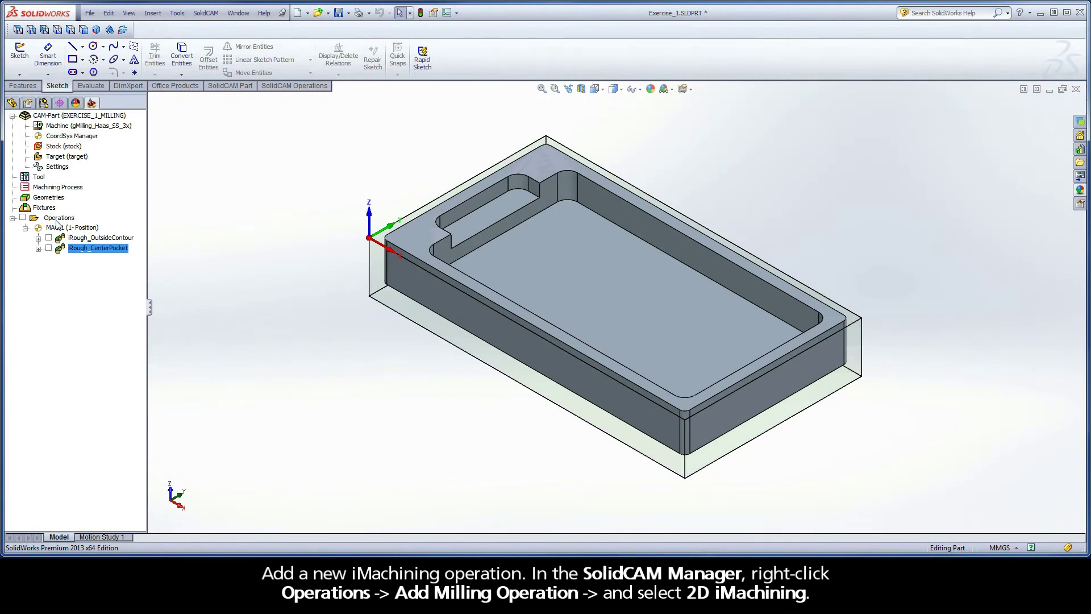
# Add a new 2D iMachining milling operation with iRough technology under Operations.
pyautogui.rightClick(57, 220)
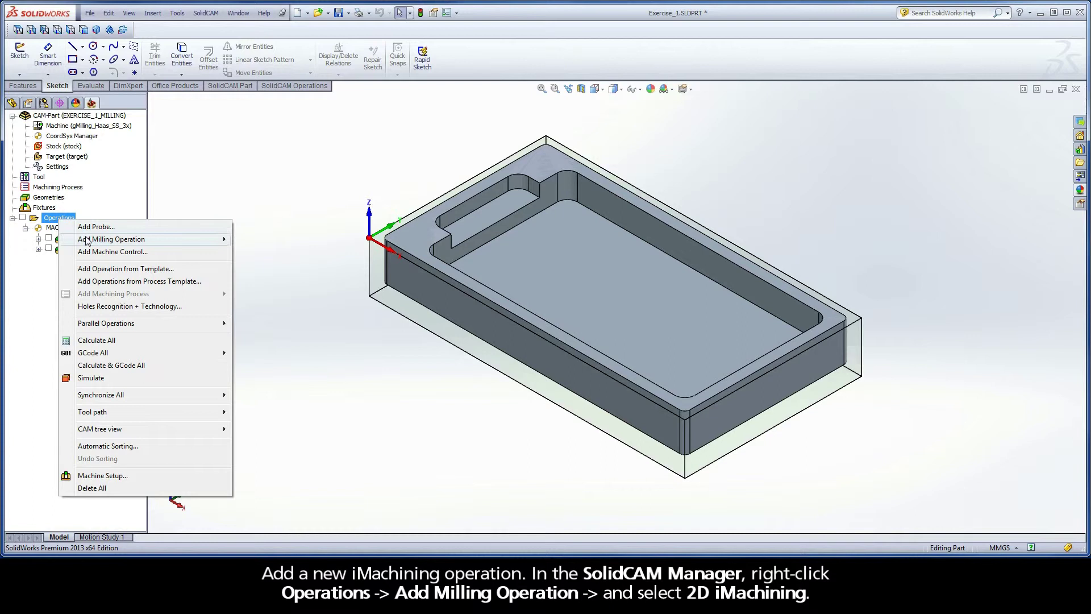
pyautogui.moveTo(225, 243)
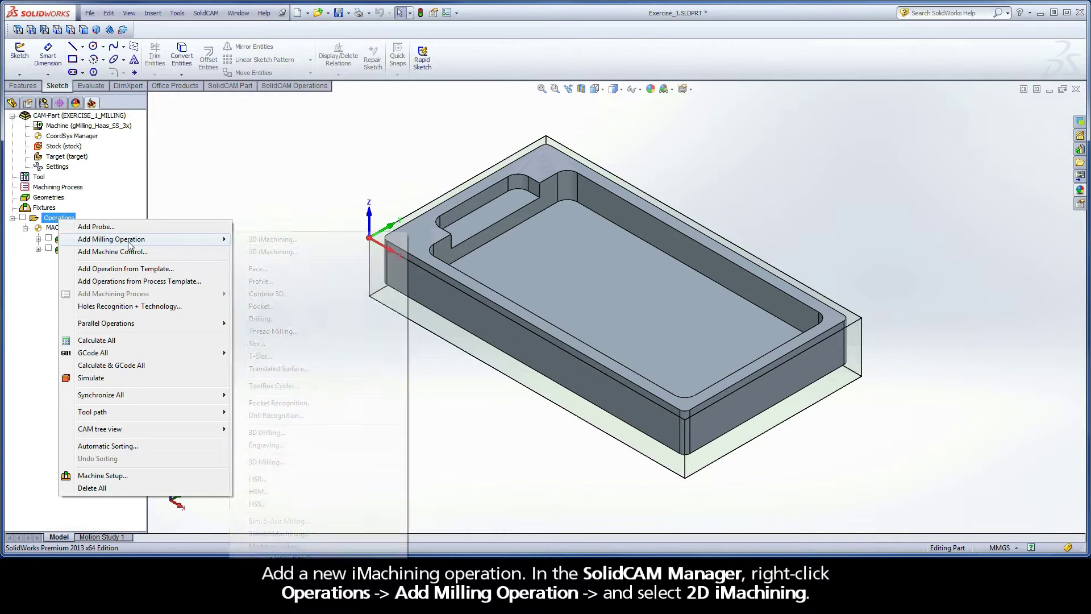
pyautogui.click(296, 240)
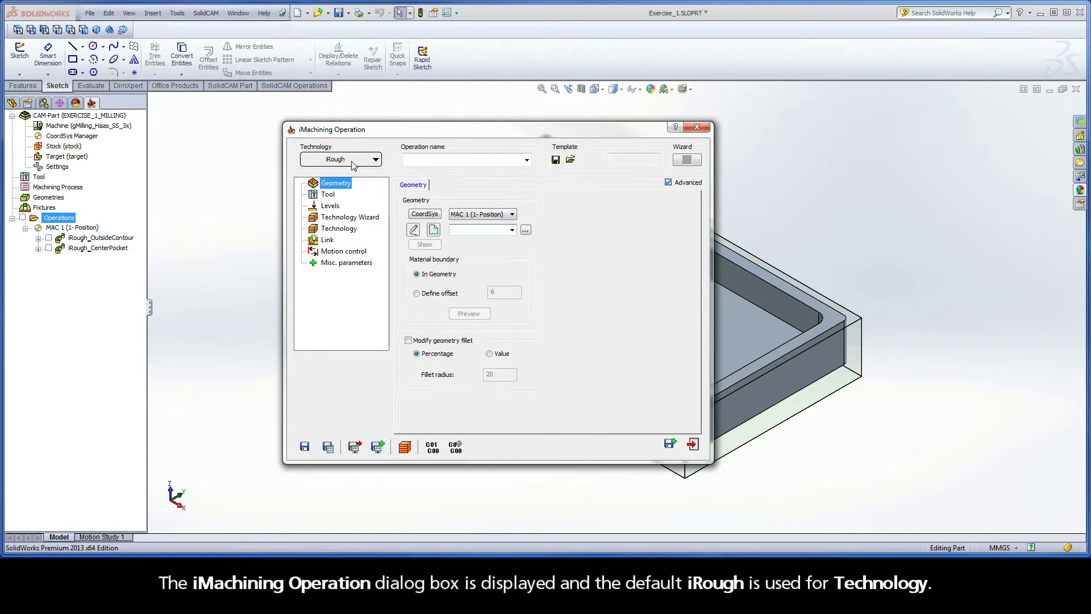
# Create geometry contour2 as one Auto-constant Z closed chain around the pocket ledge edge.
pyautogui.click(433, 230)
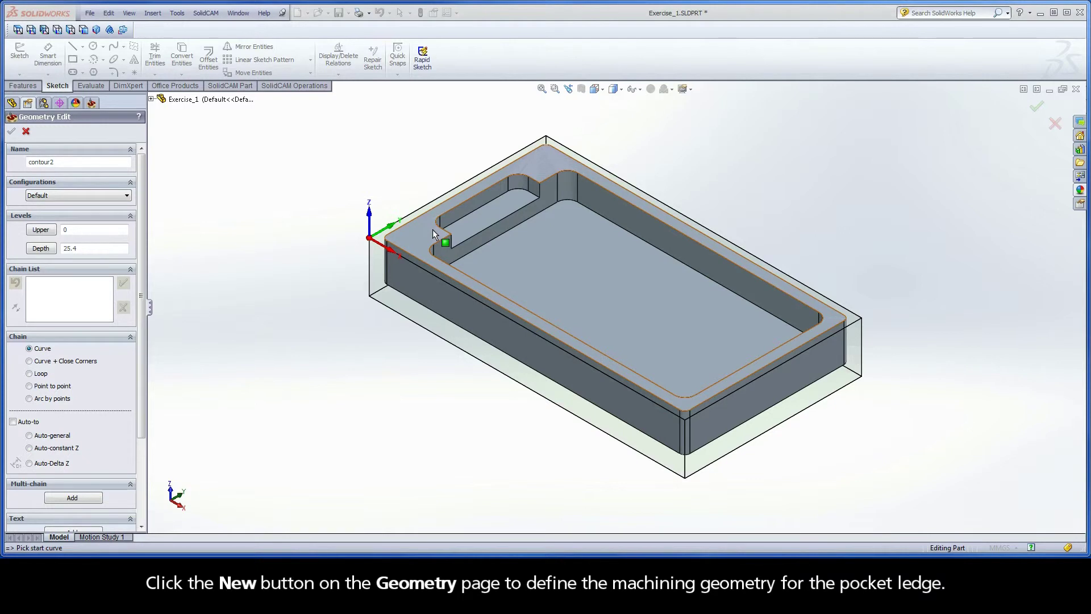
pyautogui.click(496, 199)
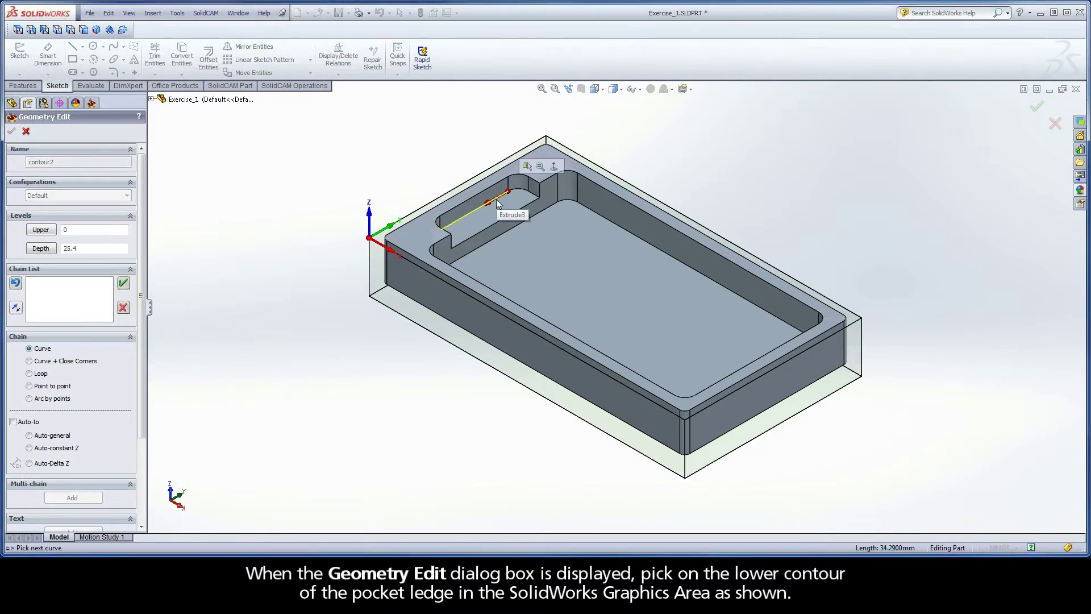
pyautogui.click(29, 448)
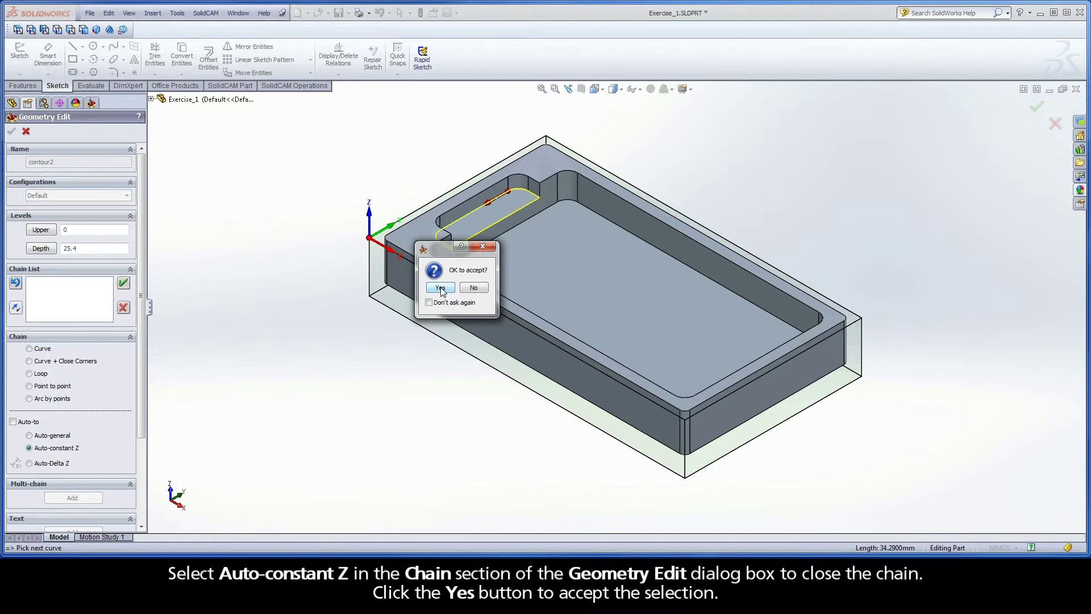
pyautogui.click(440, 288)
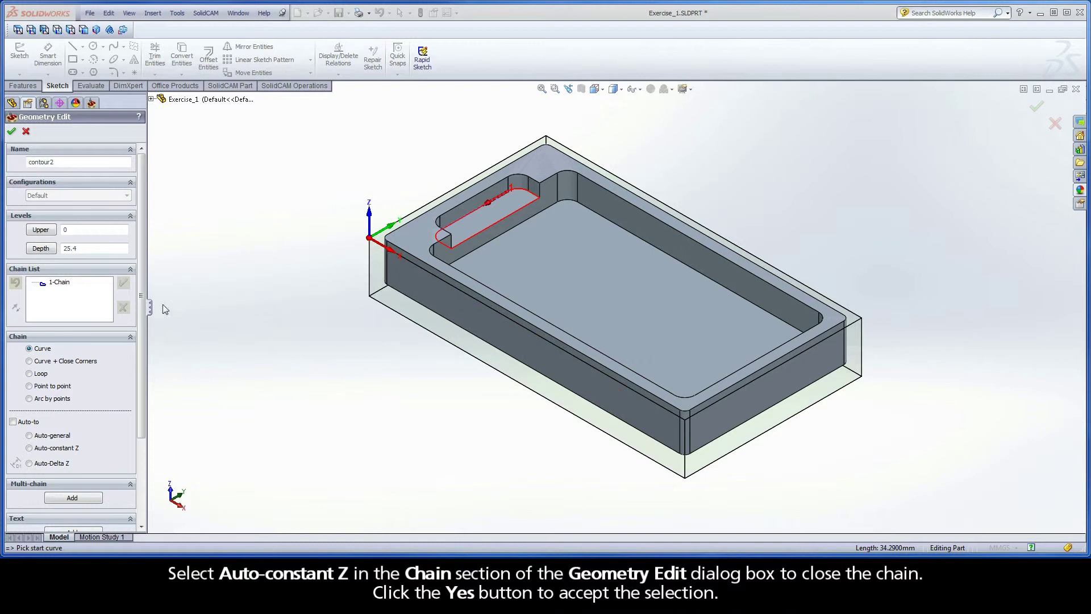
# Mark the ledge's outside edge of 1-Chain as open and confirm contour2 as the geometry.
pyautogui.rightClick(60, 284)
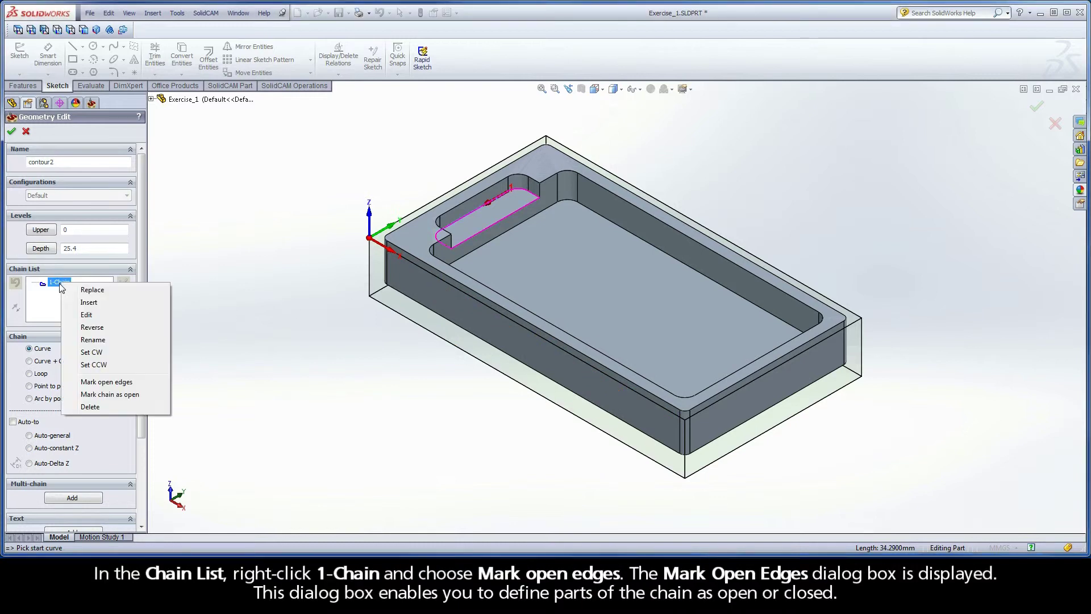
pyautogui.click(121, 387)
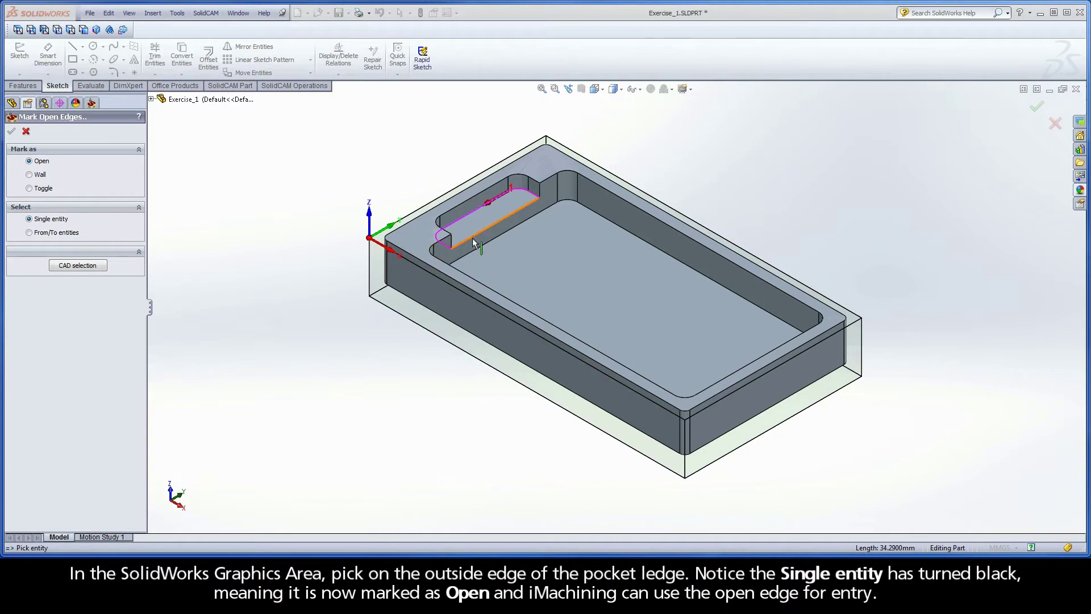
pyautogui.click(492, 226)
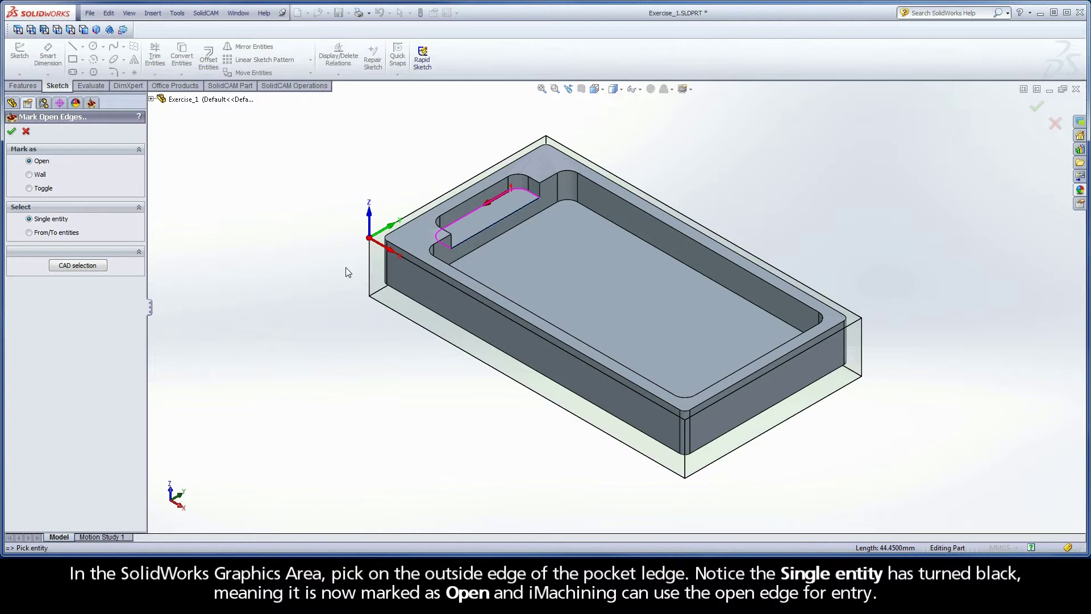
pyautogui.click(12, 132)
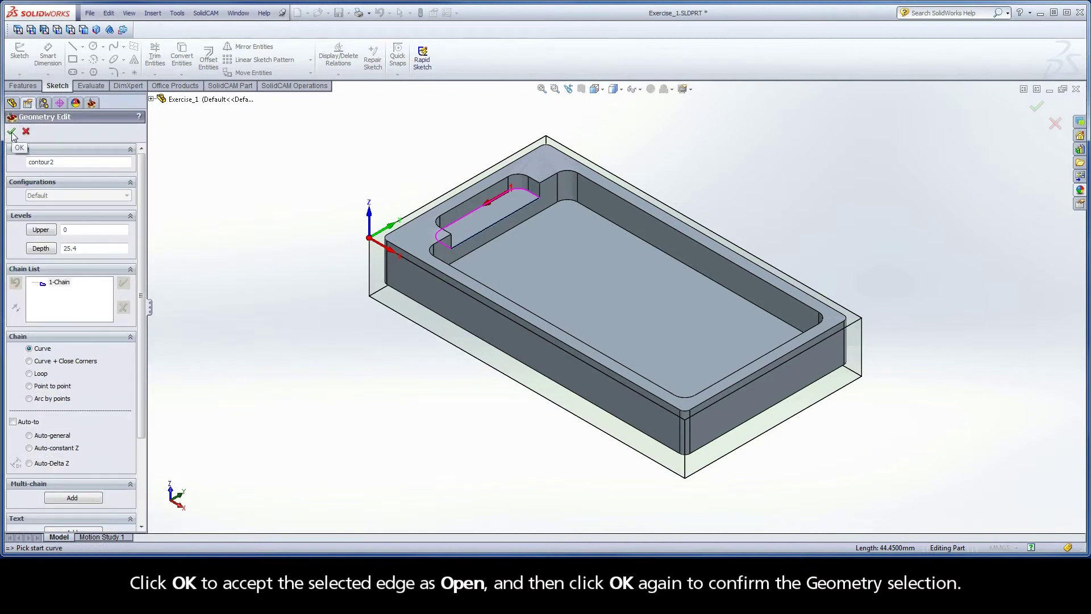
pyautogui.click(12, 131)
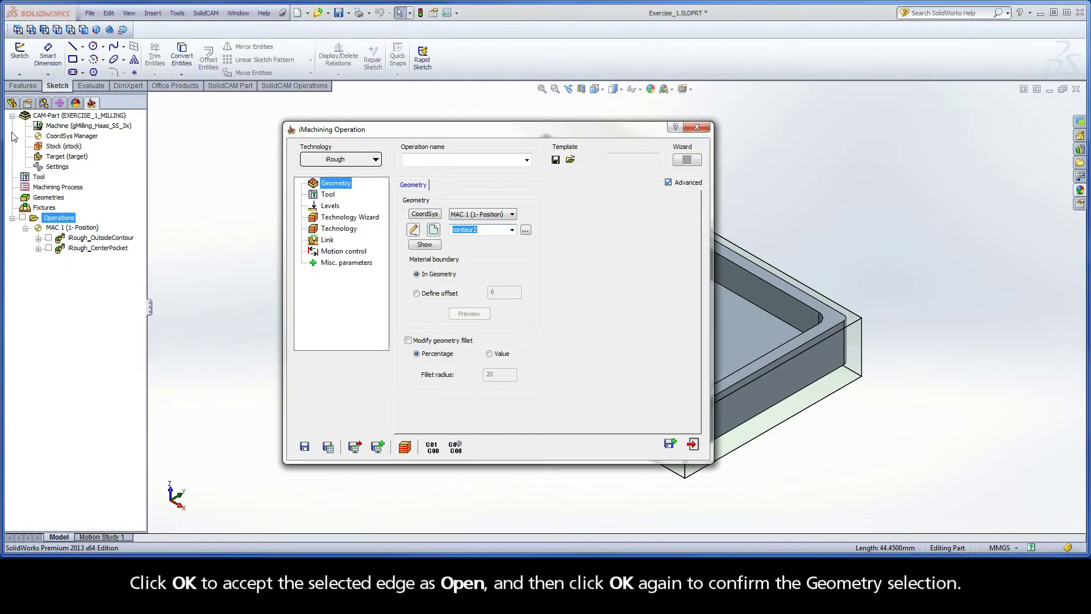
# Assign tool 2, the 9.5 mm end mill, from the Part Tool Table.
pyautogui.click(329, 195)
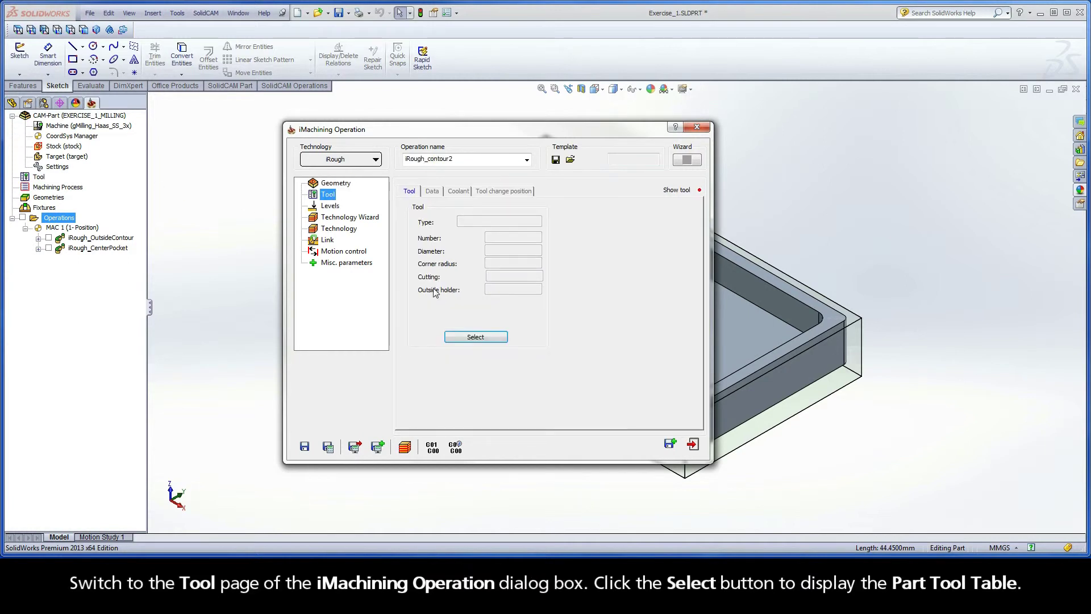
pyautogui.click(476, 337)
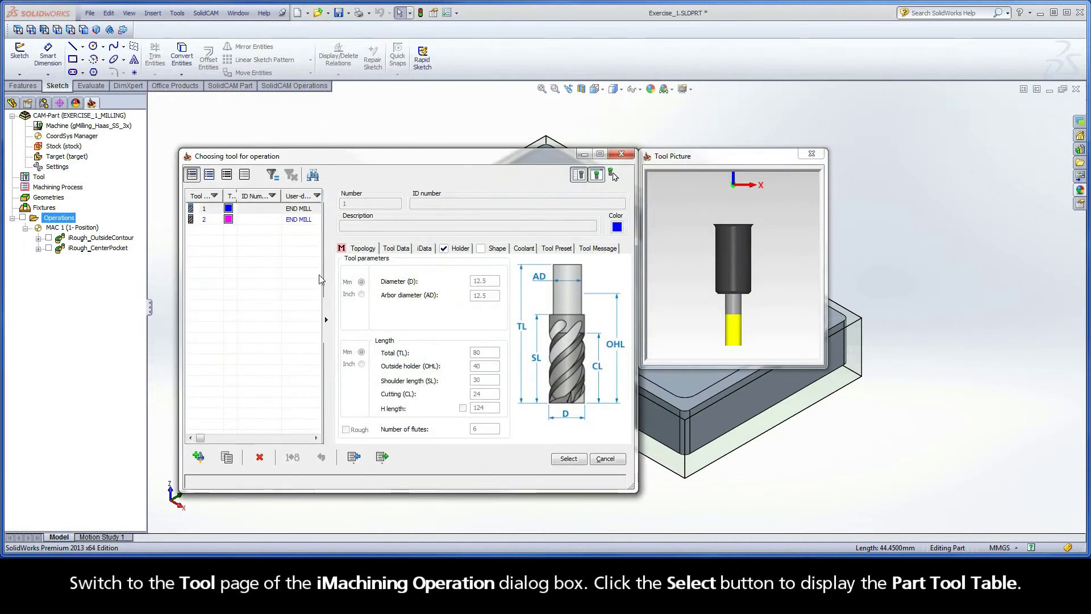
pyautogui.click(298, 222)
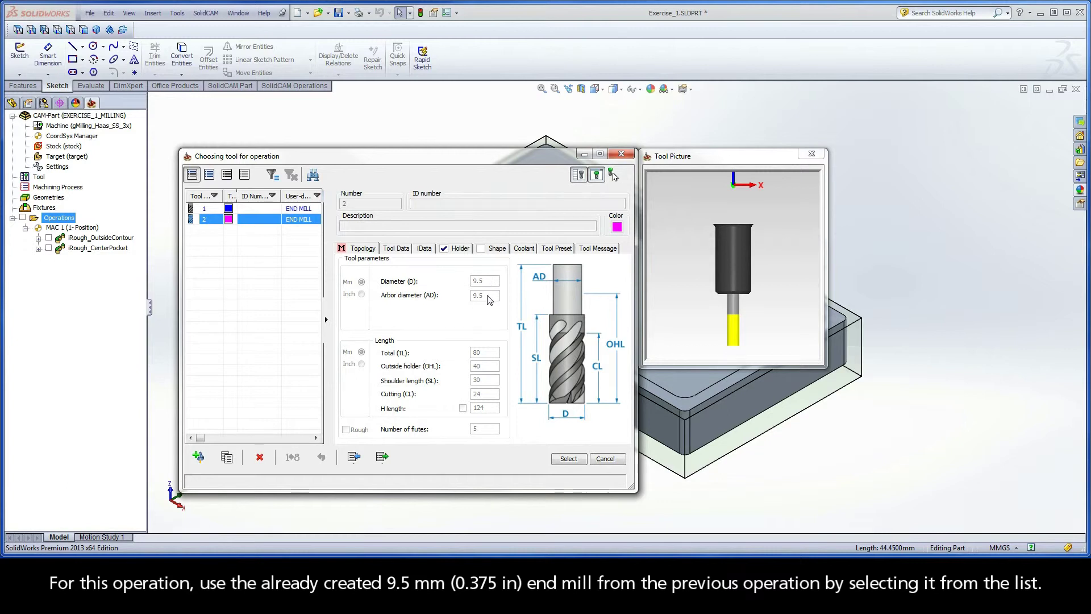
pyautogui.click(570, 461)
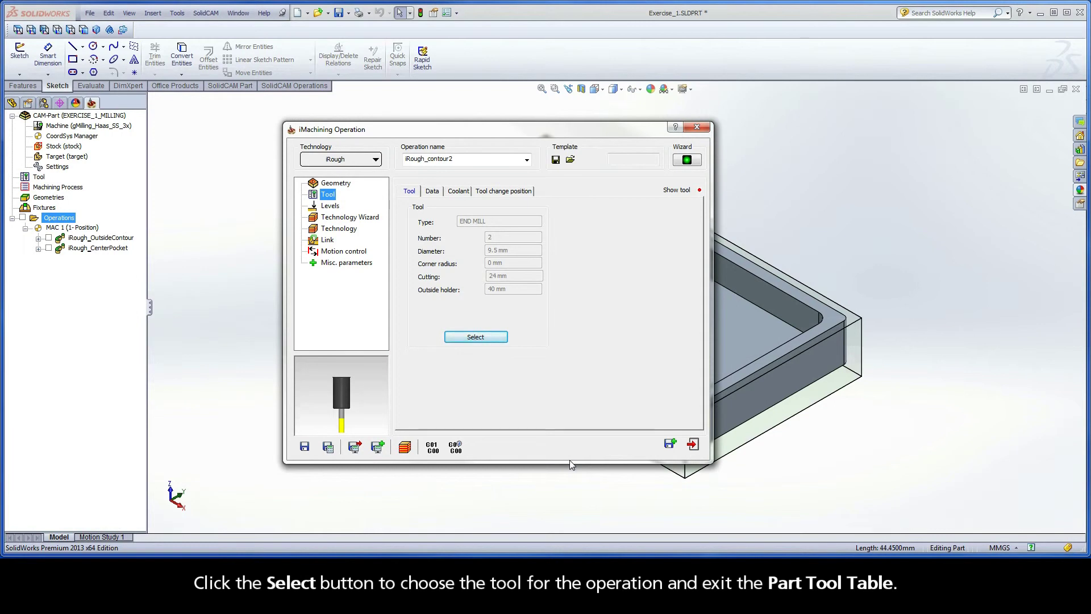
# Set upper level 0 from the top face and pocket depth 6.35 from the ledge floor.
pyautogui.click(335, 209)
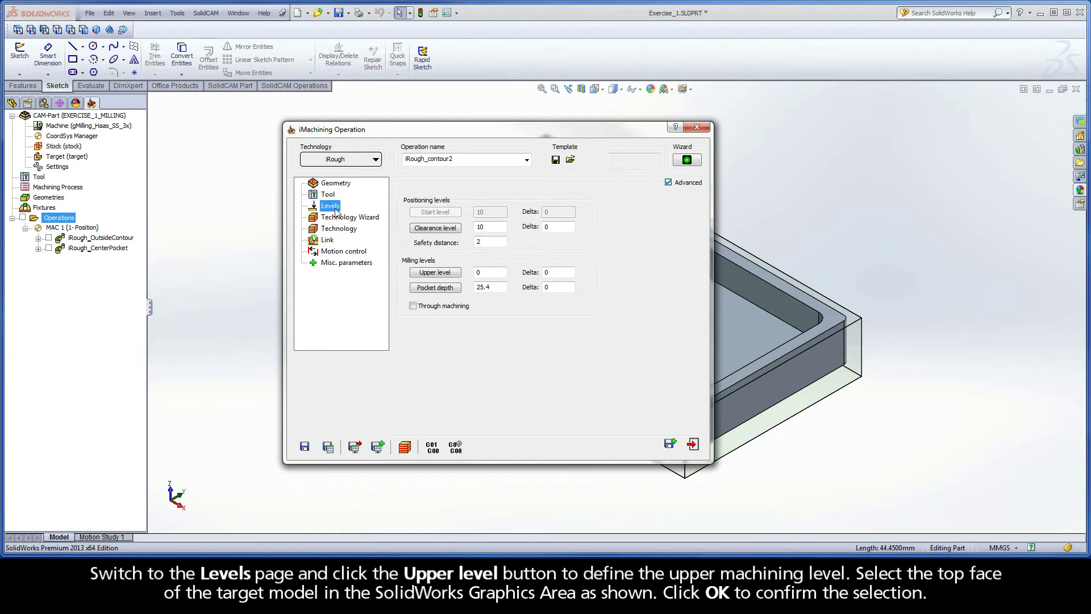
pyautogui.click(435, 272)
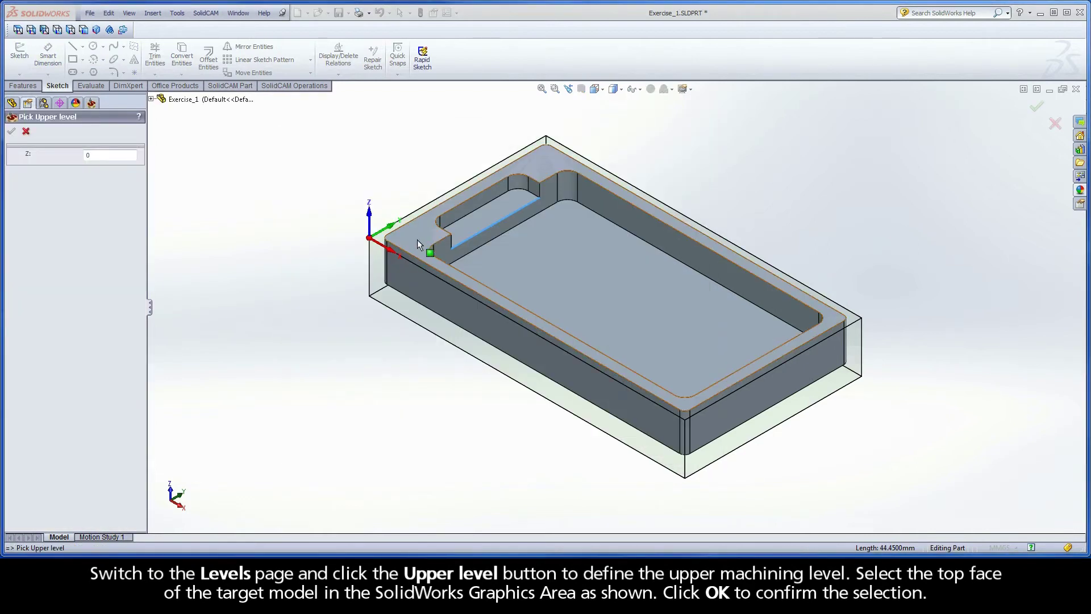
pyautogui.click(415, 233)
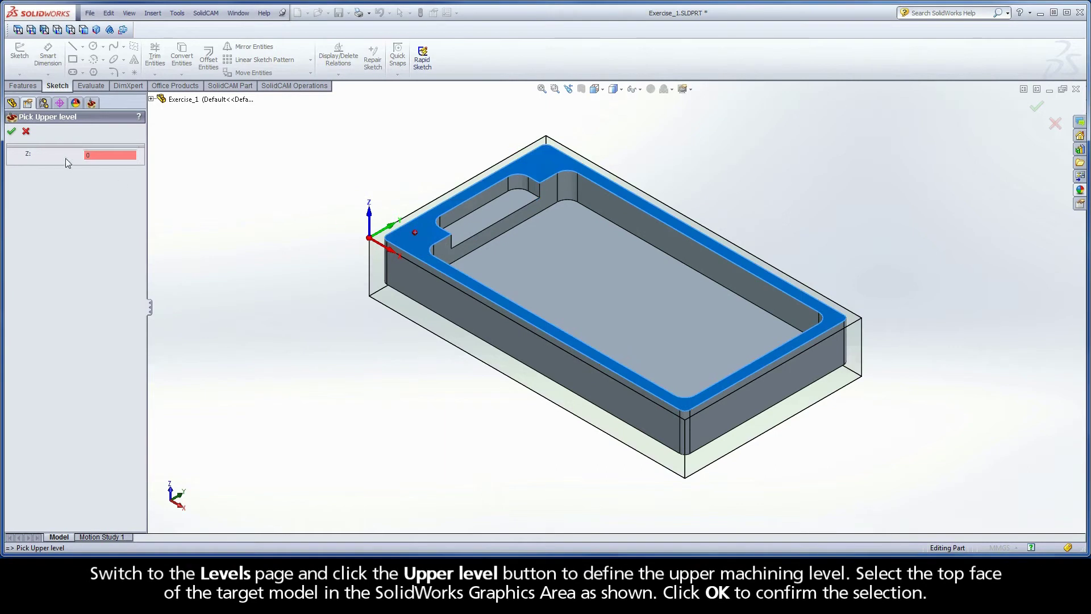
pyautogui.click(11, 133)
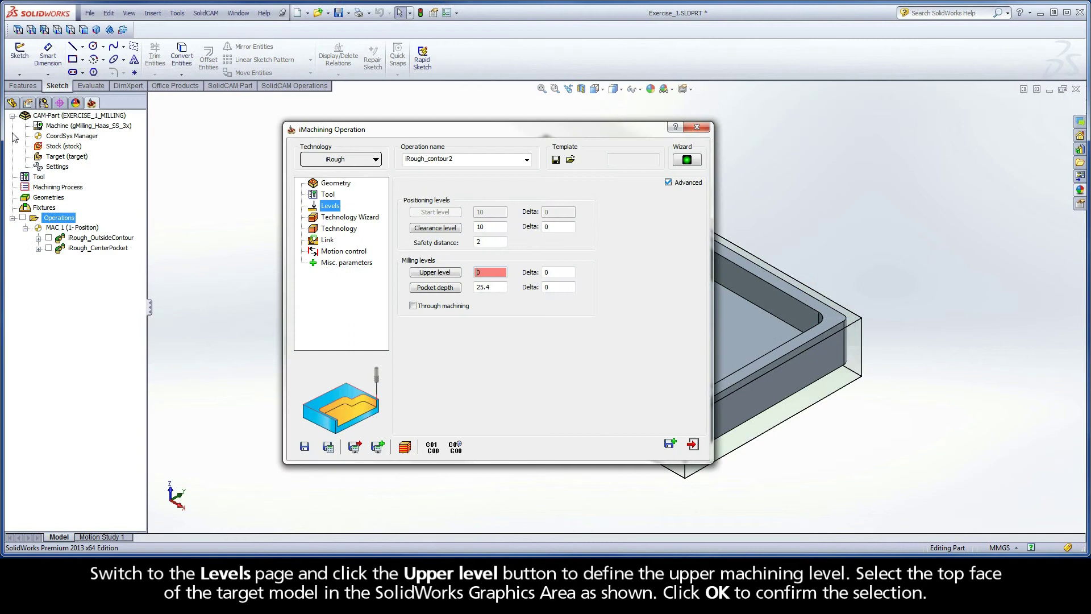
pyautogui.click(436, 288)
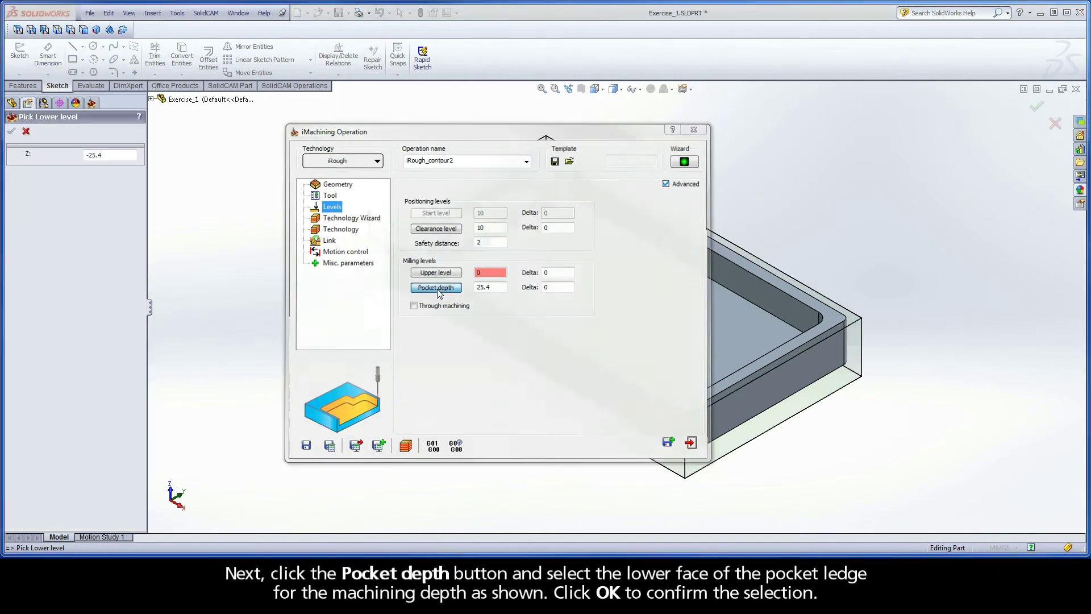
pyautogui.click(473, 221)
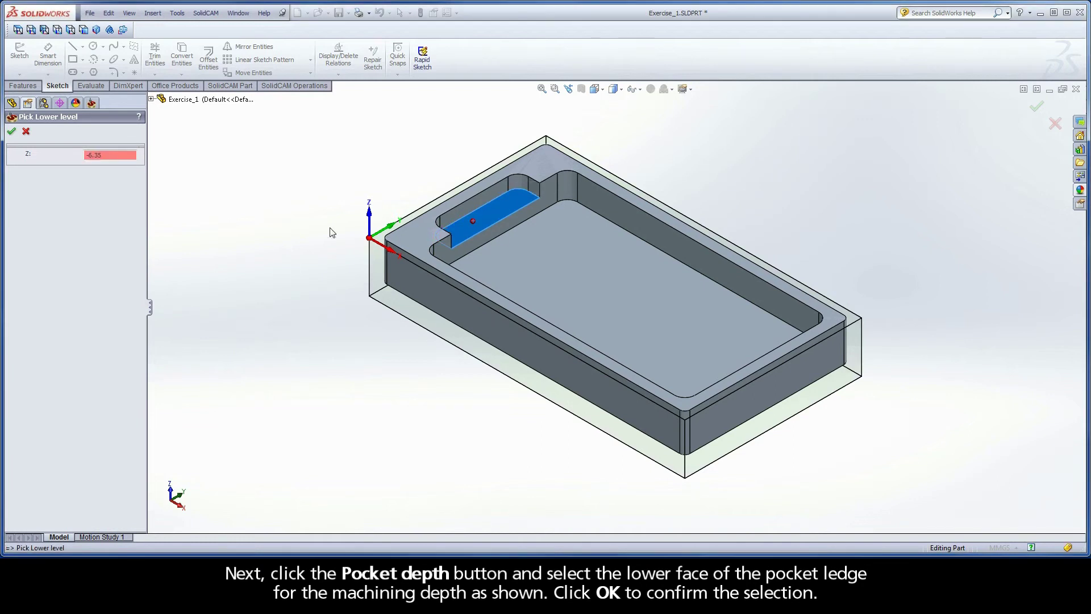
pyautogui.click(12, 132)
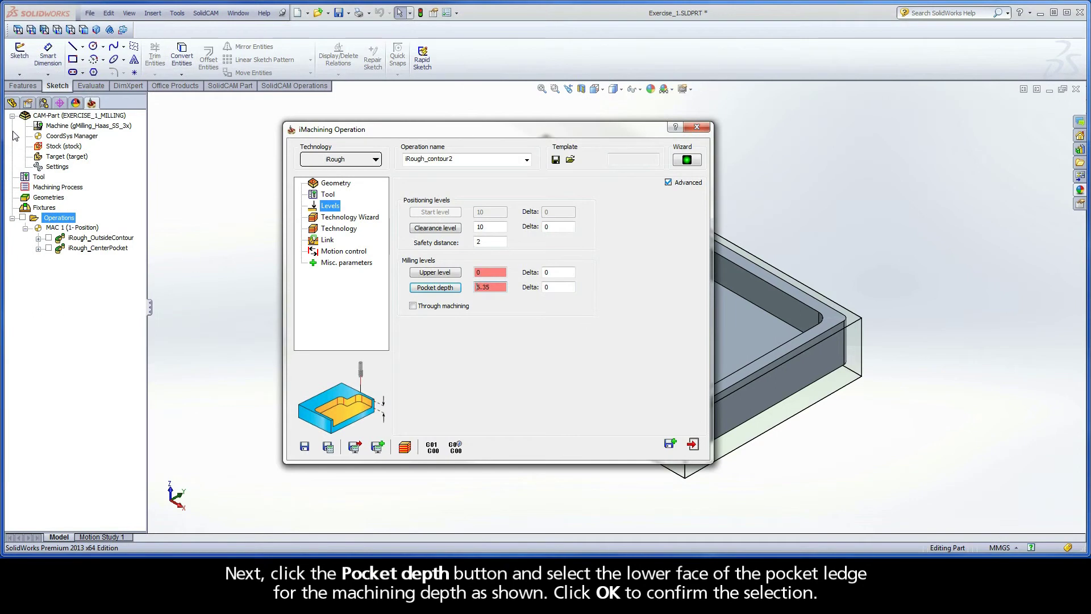
# Keep the default cutting conditions (machining level 6) and 0.24 wall offset, reviewing through to Link settings.
pyautogui.click(341, 218)
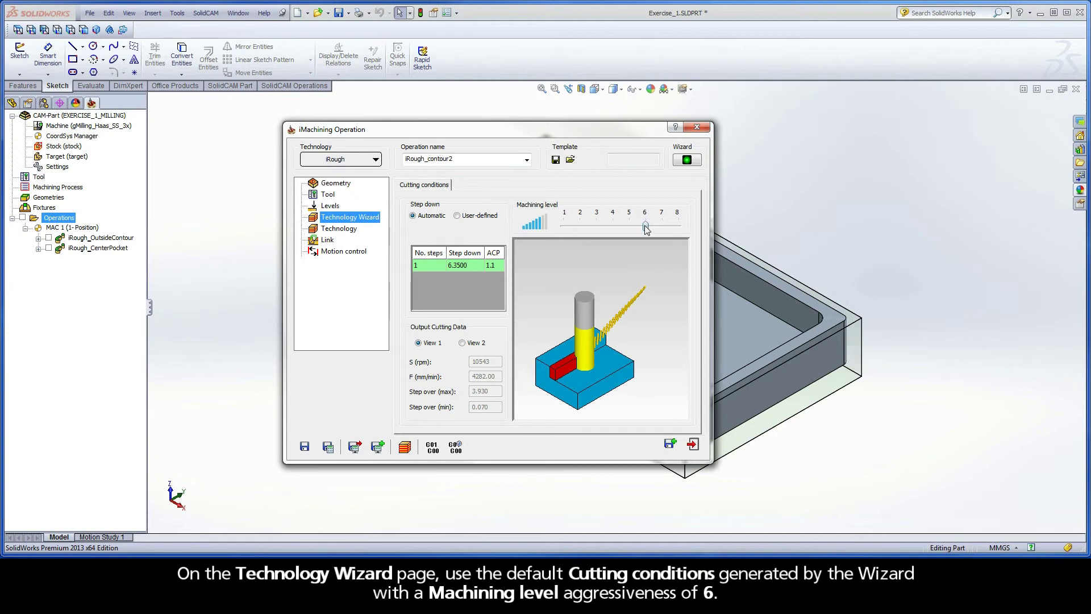
pyautogui.click(339, 228)
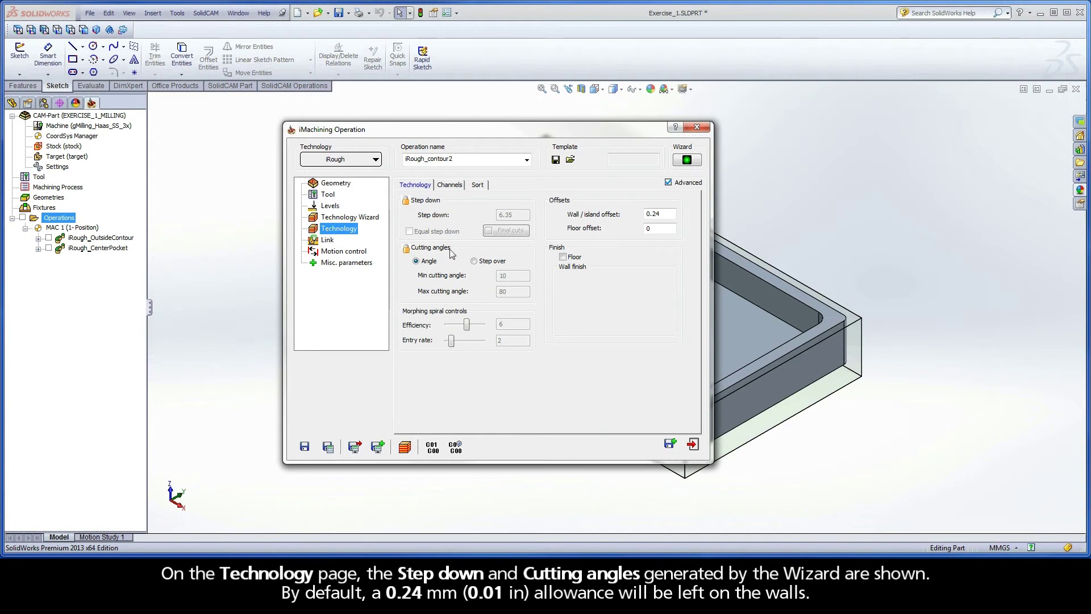
pyautogui.doubleClick(656, 214)
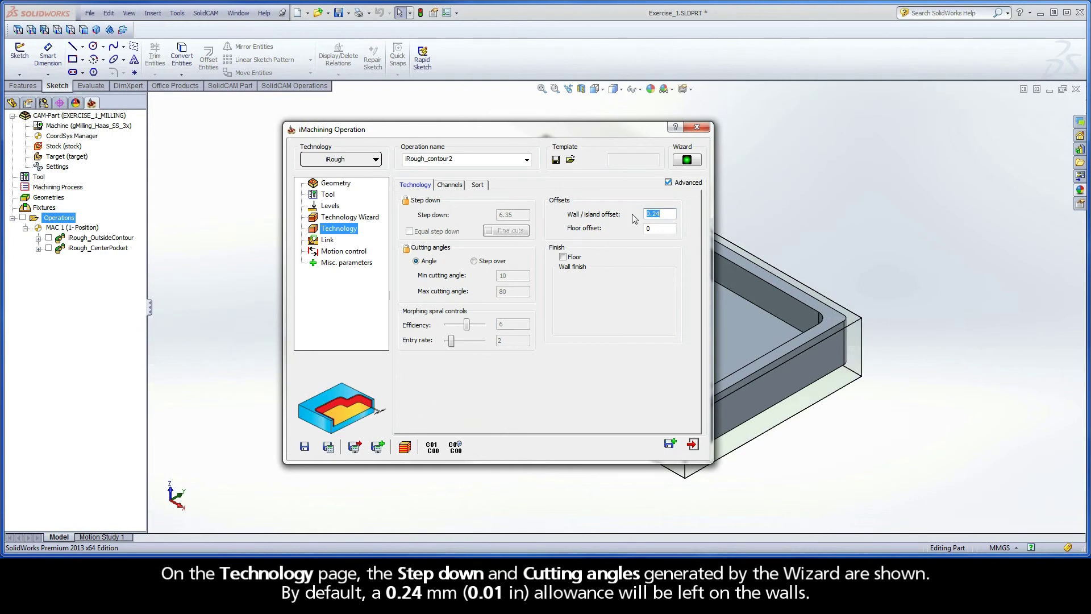
pyautogui.click(332, 242)
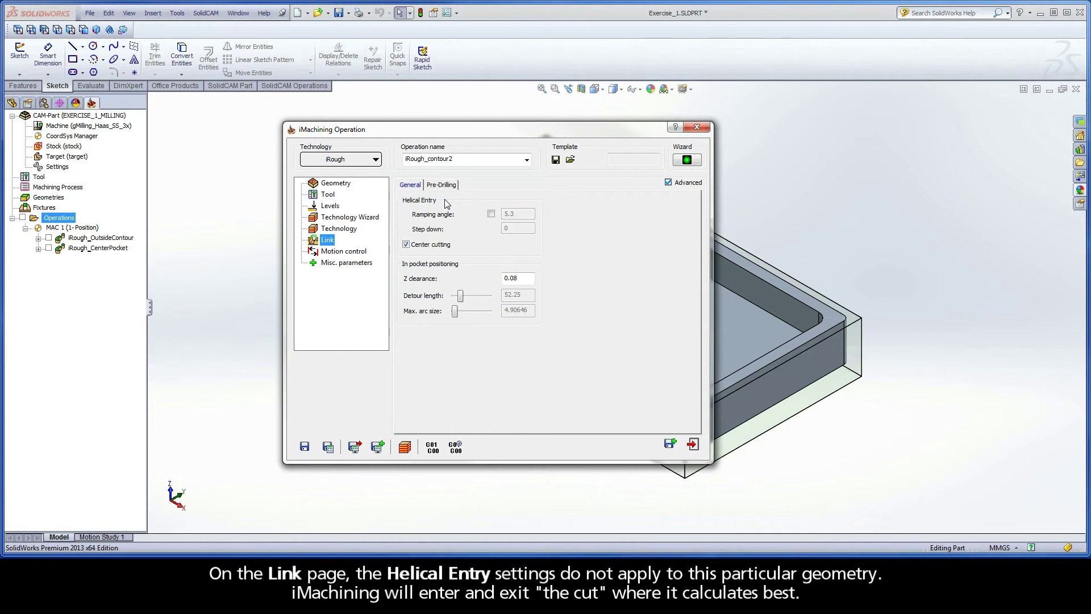
# Rename the operation to iRough_PocketLedge, save and calculate its tool path, and start simulation.
pyautogui.click(454, 159)
pyautogui.moveTo(454, 159); pyautogui.dragTo(429, 160)
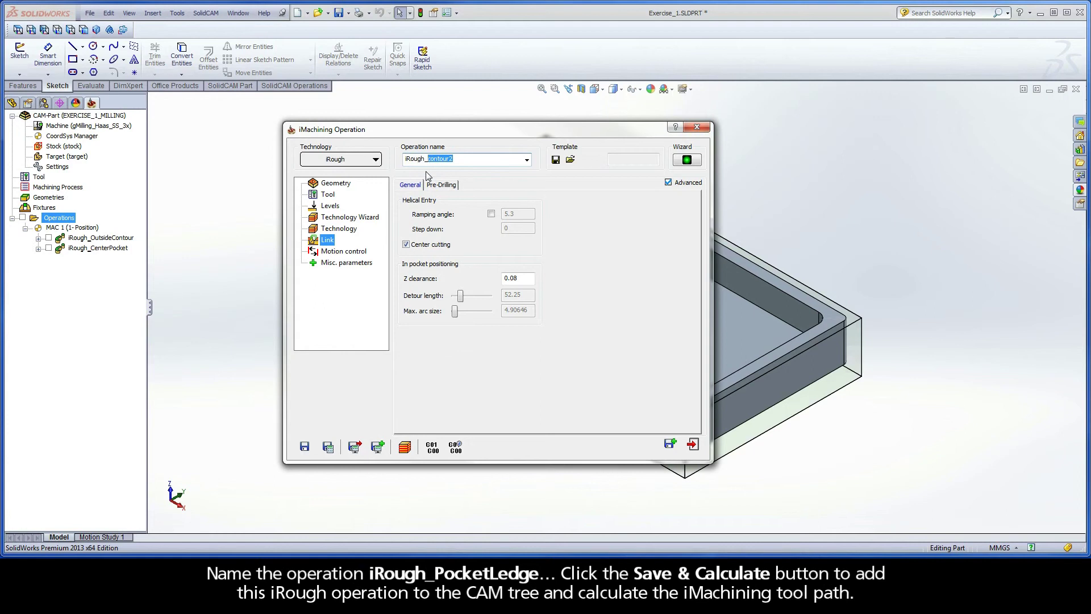
pyautogui.write('PocketLedge')
pyautogui.click(328, 449)
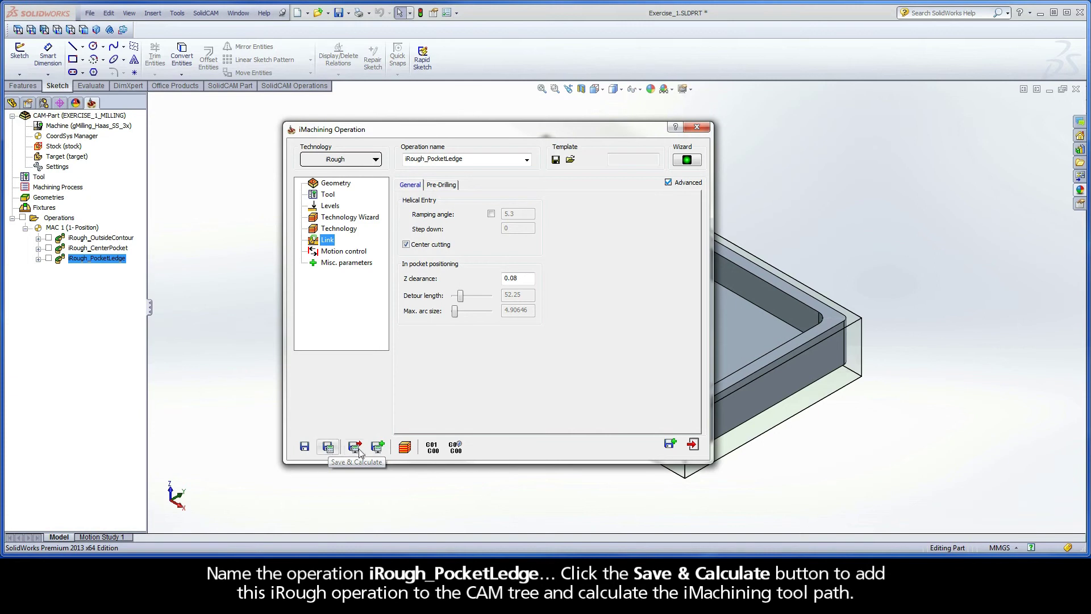
pyautogui.click(405, 448)
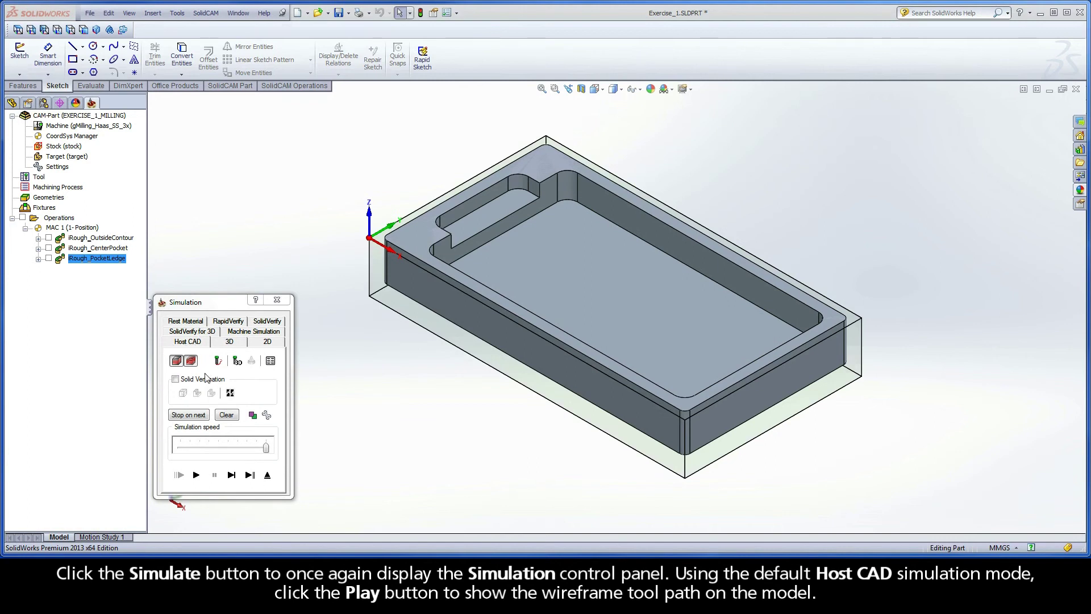
# Play the Host CAD wireframe simulation of the tool path on the pocket ledge.
pyautogui.click(197, 475)
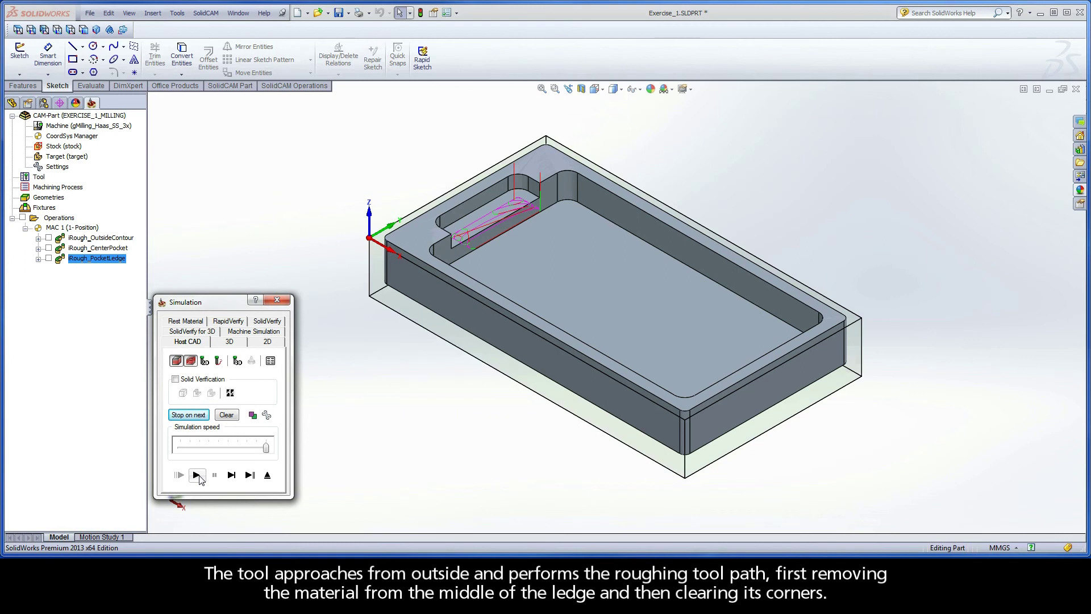
# Exit the Simulation panel and close the iMachining Operation dialog.
pyautogui.click(268, 476)
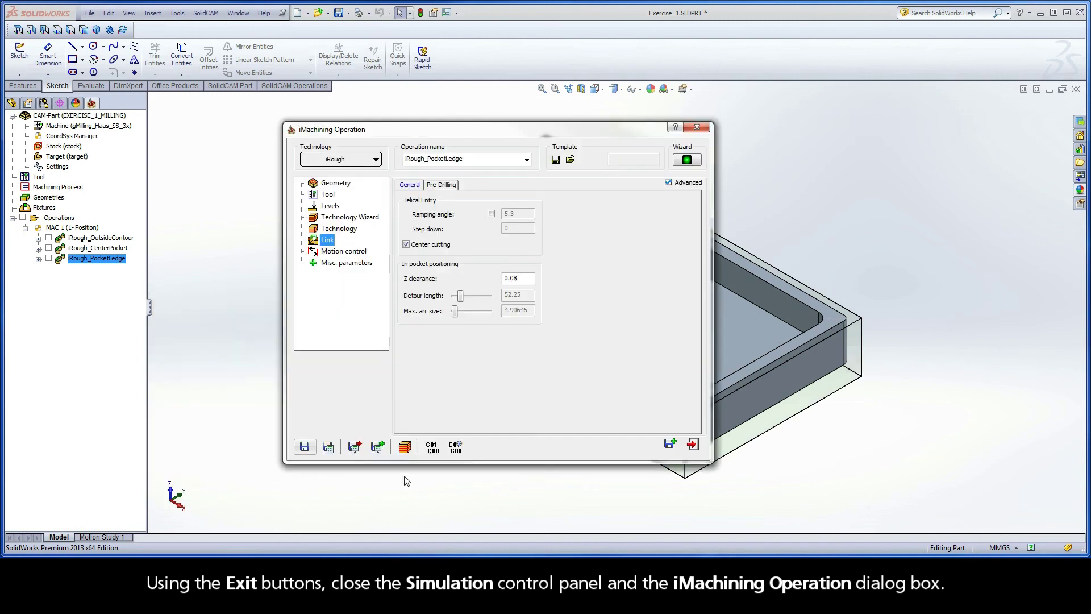
pyautogui.click(692, 445)
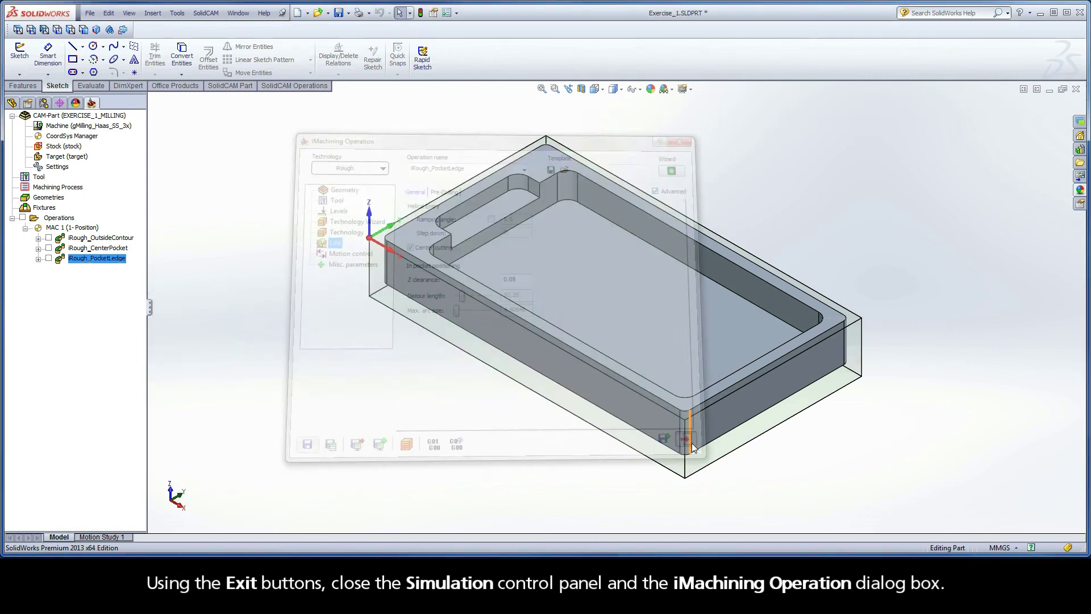